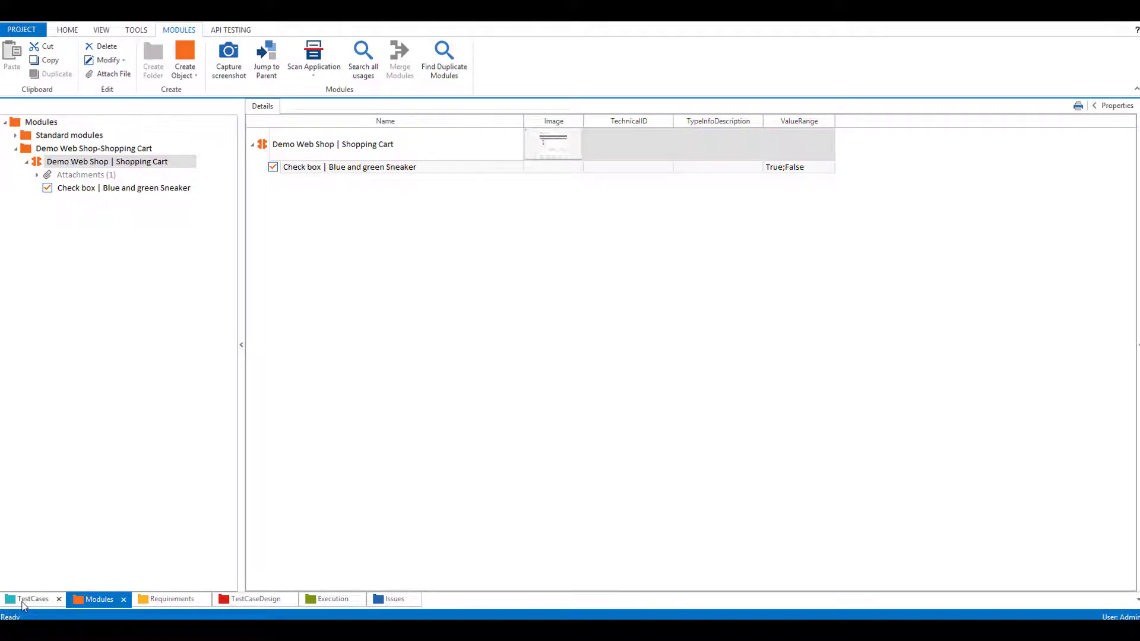
Set the Blue and green Sneaker check box step's value to True in TestCases.
left_click(23, 599)
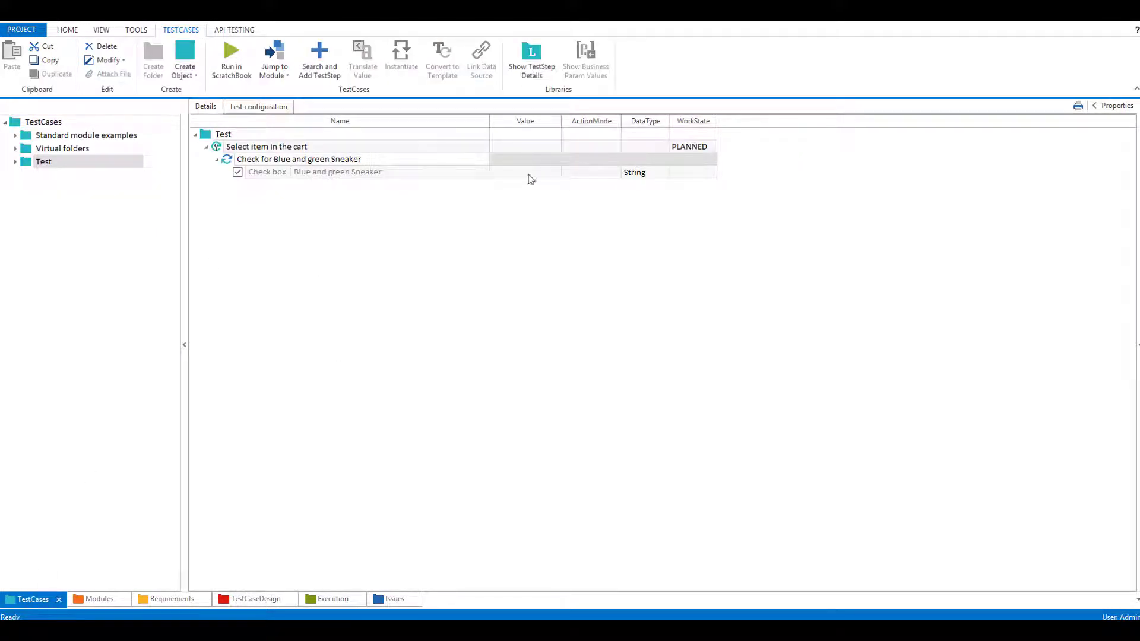
left_click(532, 174)
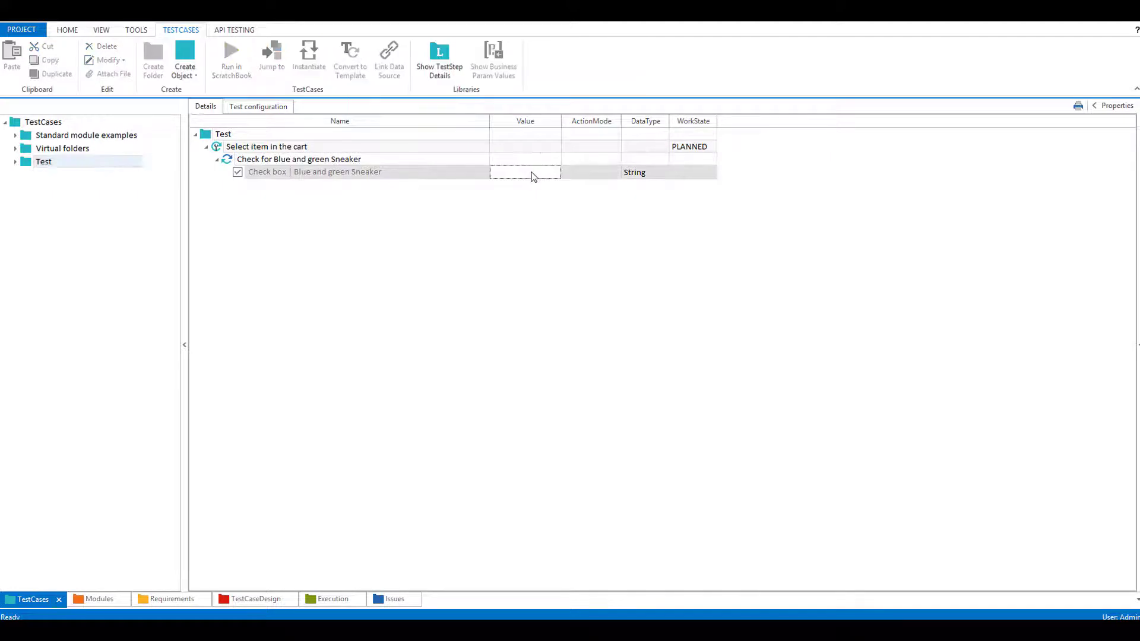
left_click(541, 172)
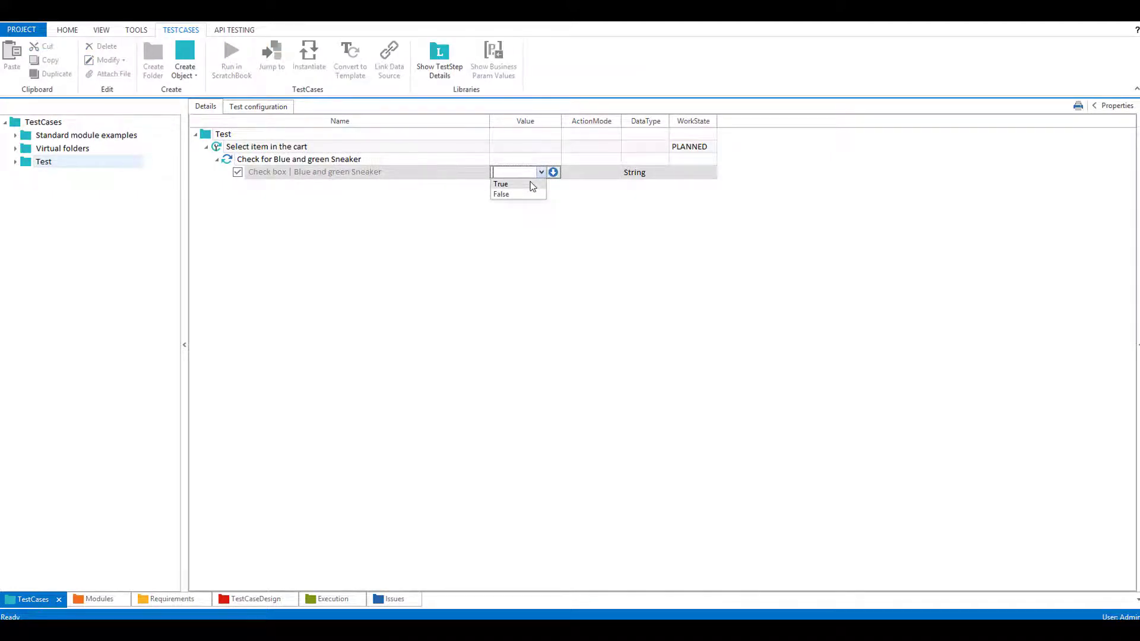
left_click(531, 184)
key("Return")
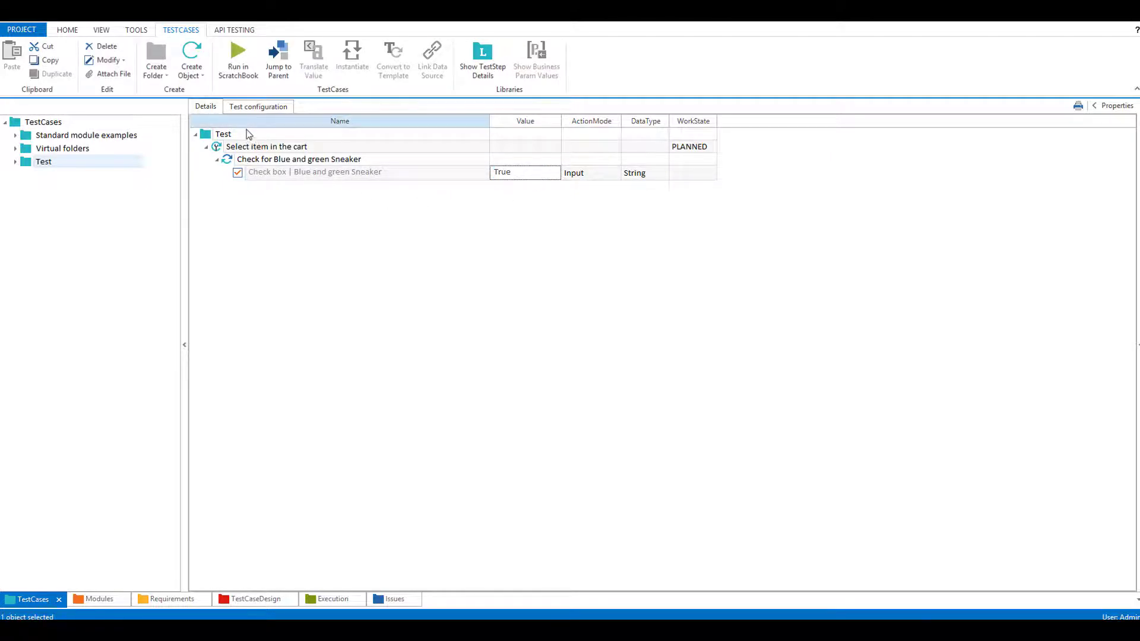
left_click(217, 147)
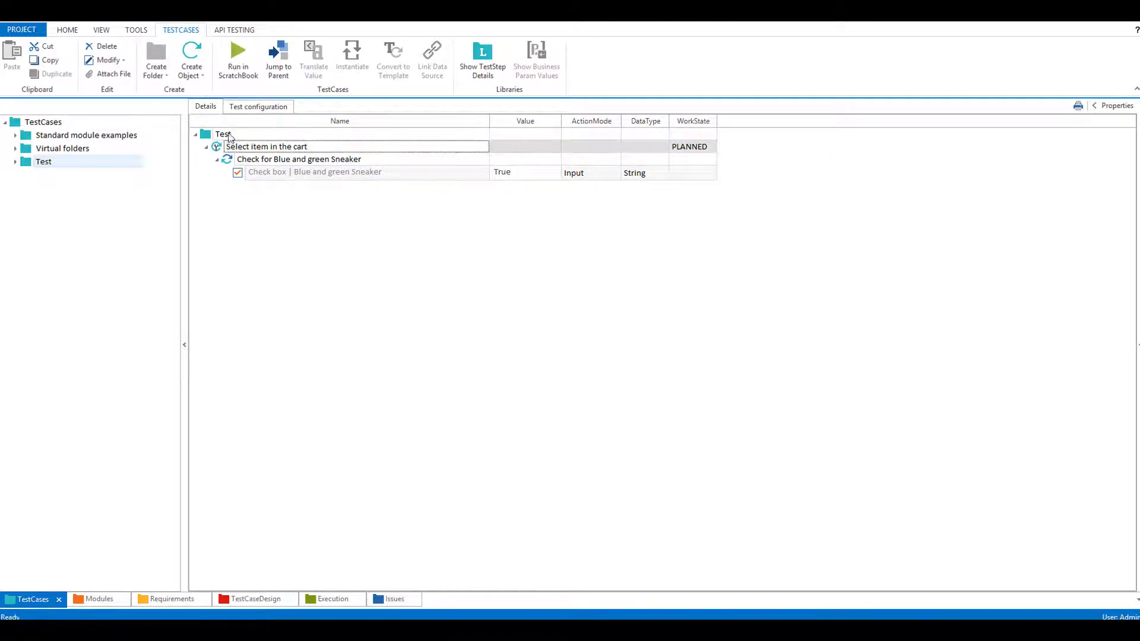
Run the cart test case in the ScratchBook, then untick the sneaker's Remove checkbox.
left_click(233, 78)
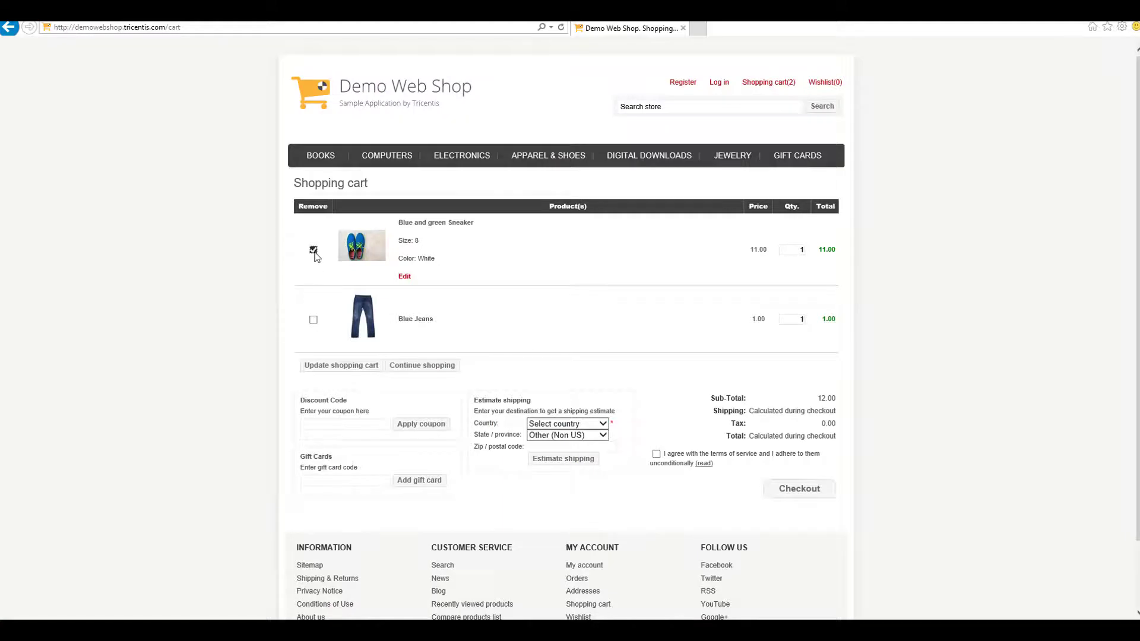
left_click(313, 249)
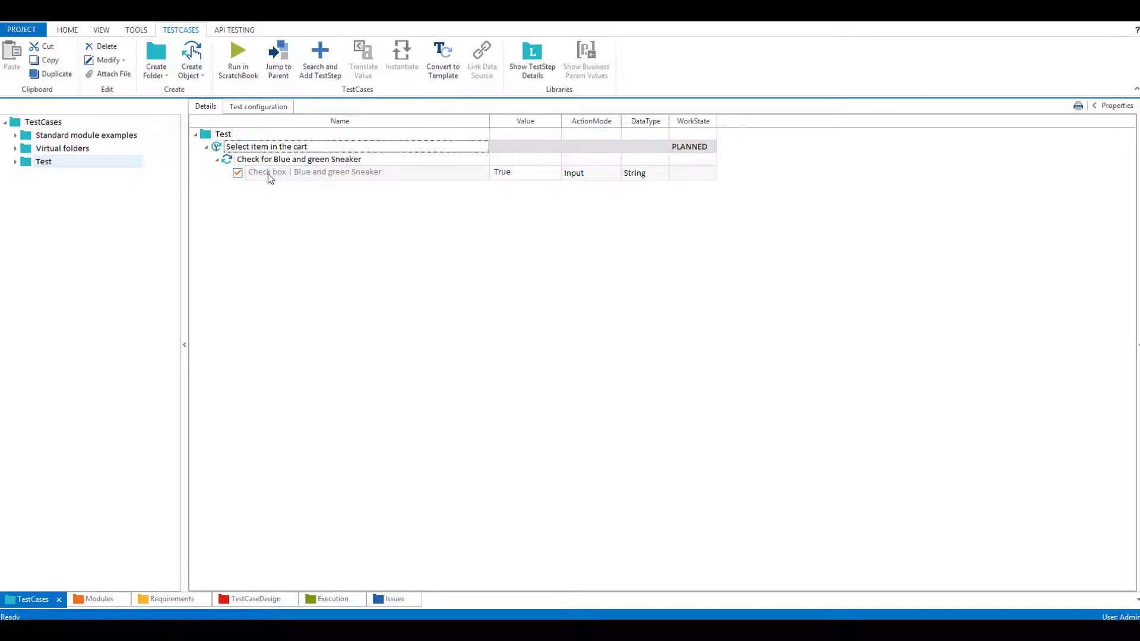
On the checkbox's module attribute, add steering parameter UserSimulation with value True.
right_click(270, 177)
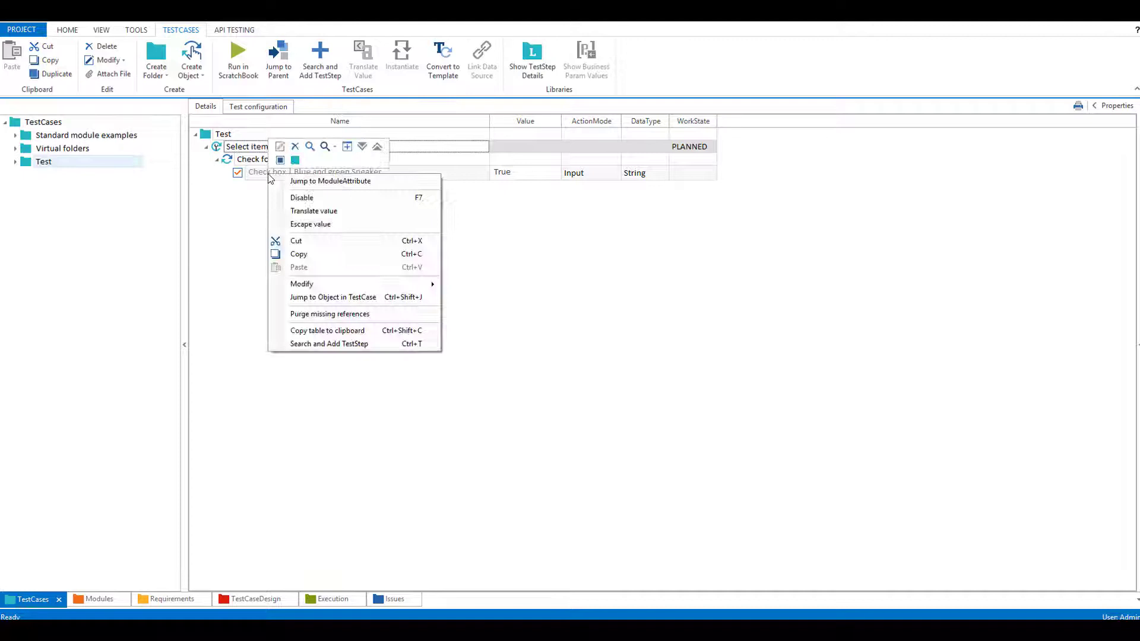
left_click(302, 184)
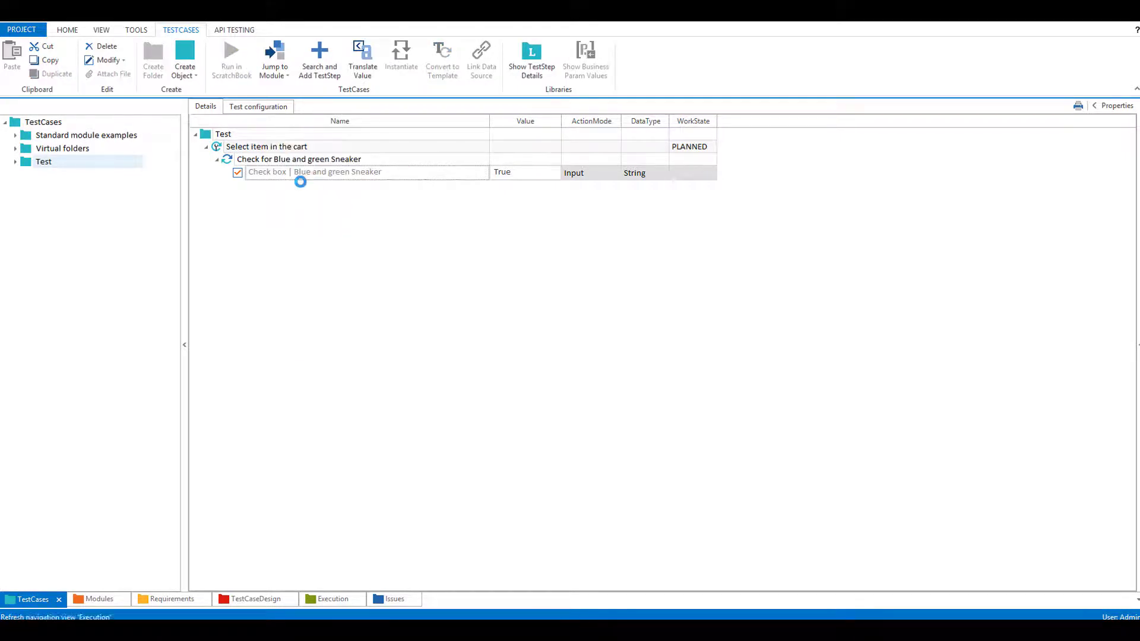
left_click(1115, 105)
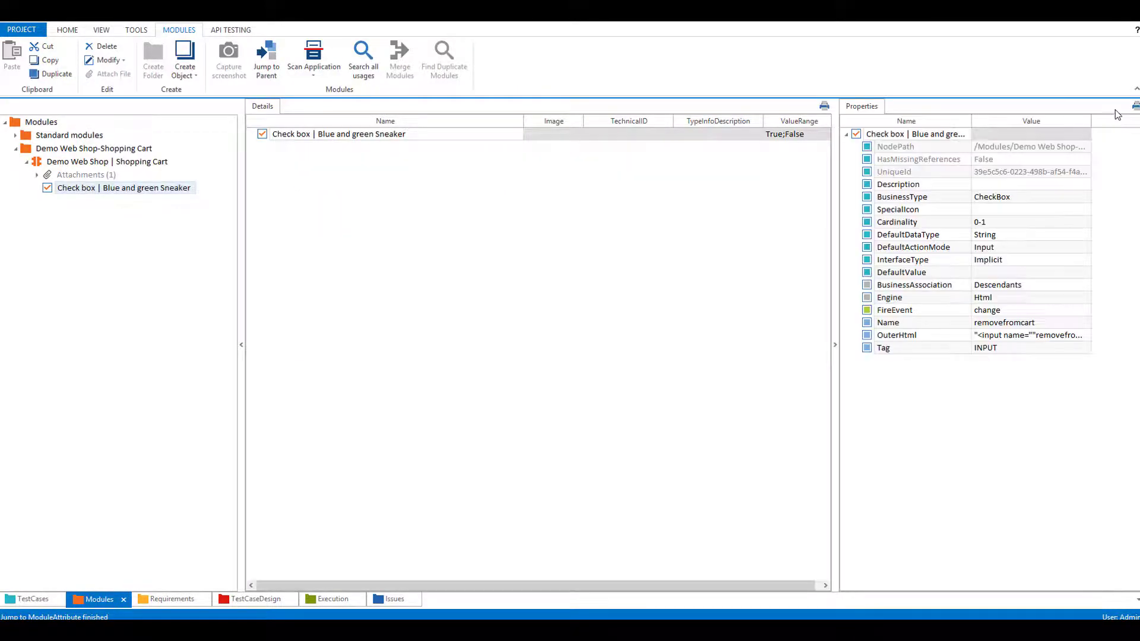
right_click(898, 134)
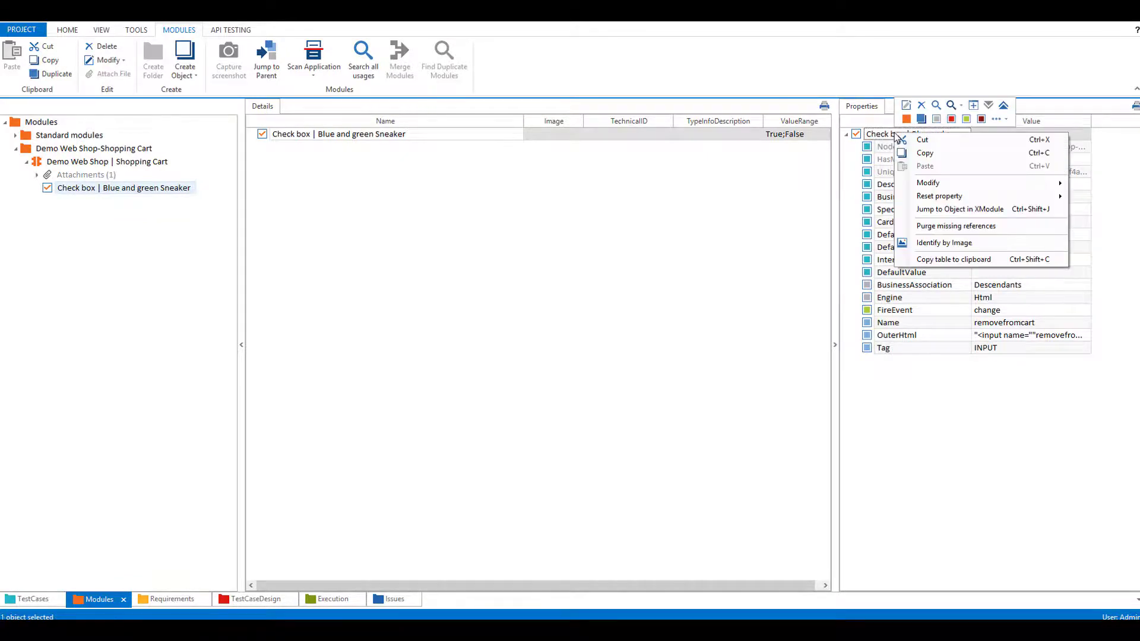
left_click(965, 118)
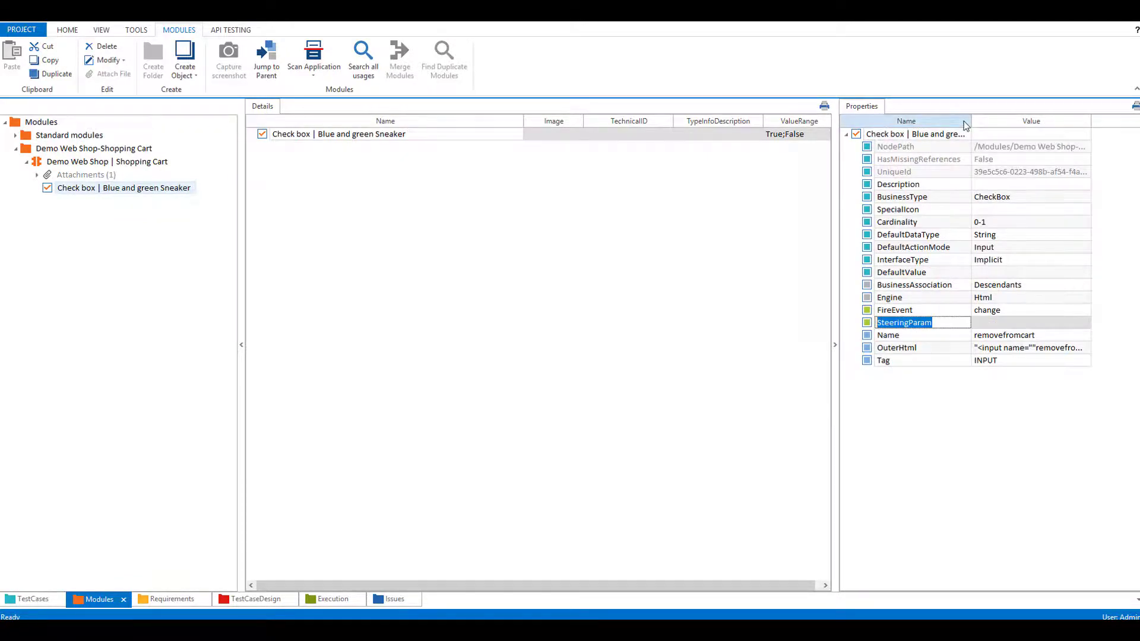
type("UserS")
type("imulatio")
type("n")
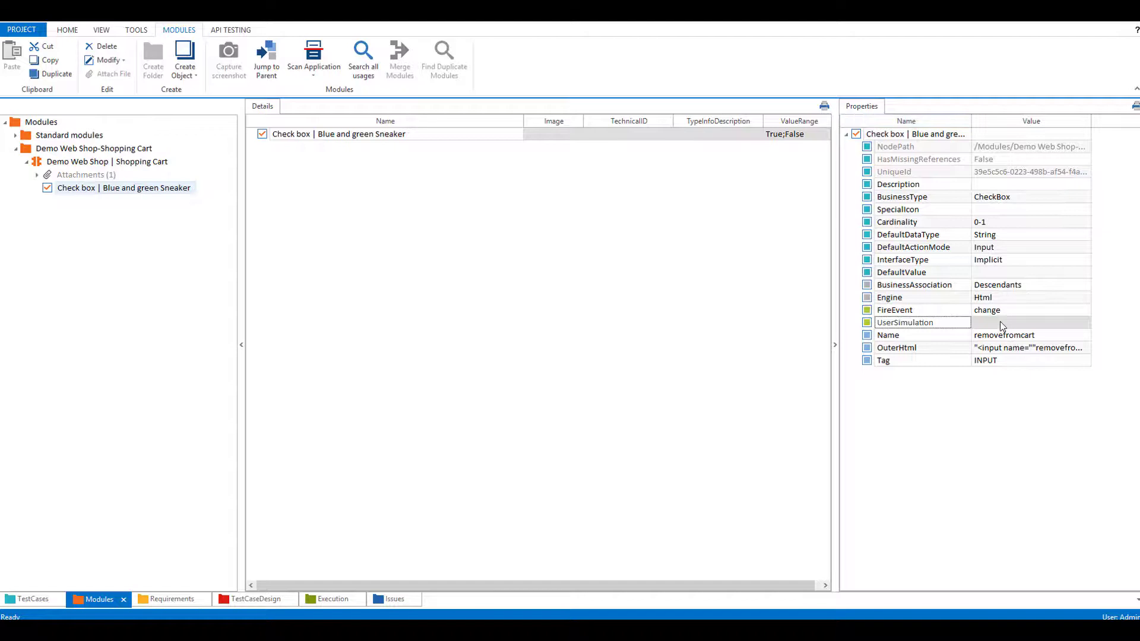
left_click(1000, 325)
type("T")
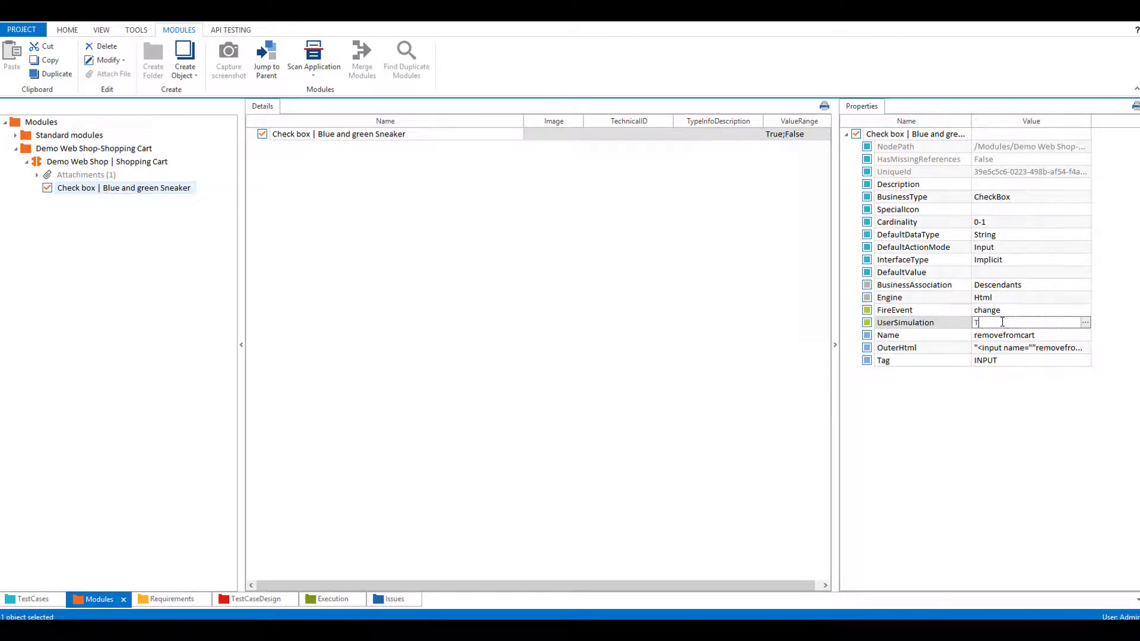
type("ry")
key("BackSpace")
type("ue")
left_click(664, 302)
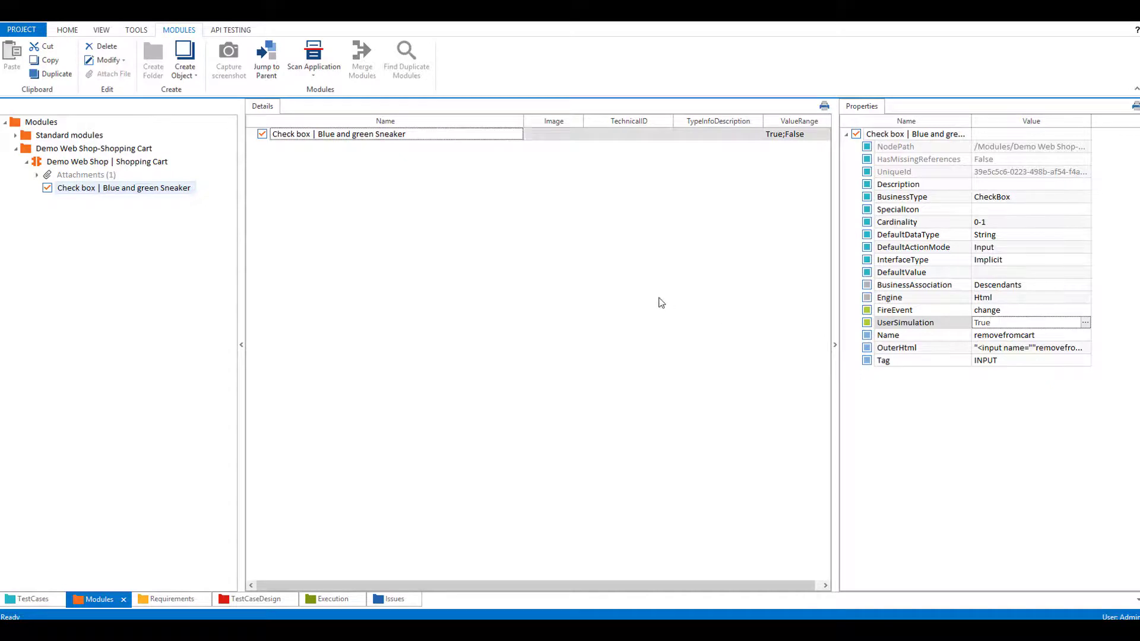
Rerun the 'Select items in the cart' test case in the ScratchBook from TestCases.
left_click(13, 598)
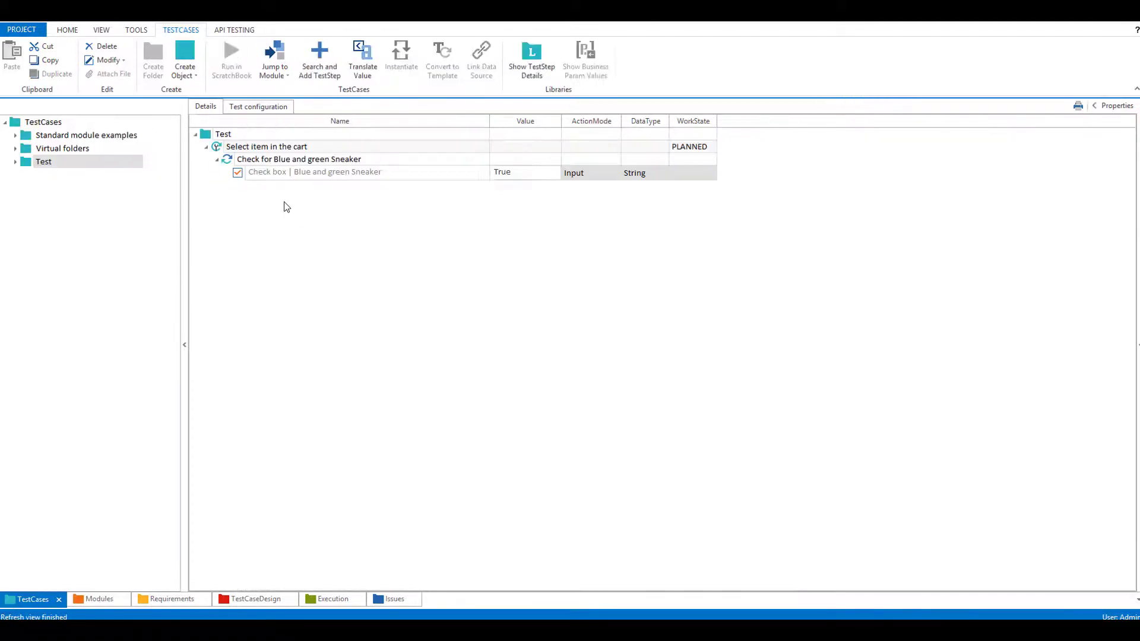
right_click(220, 146)
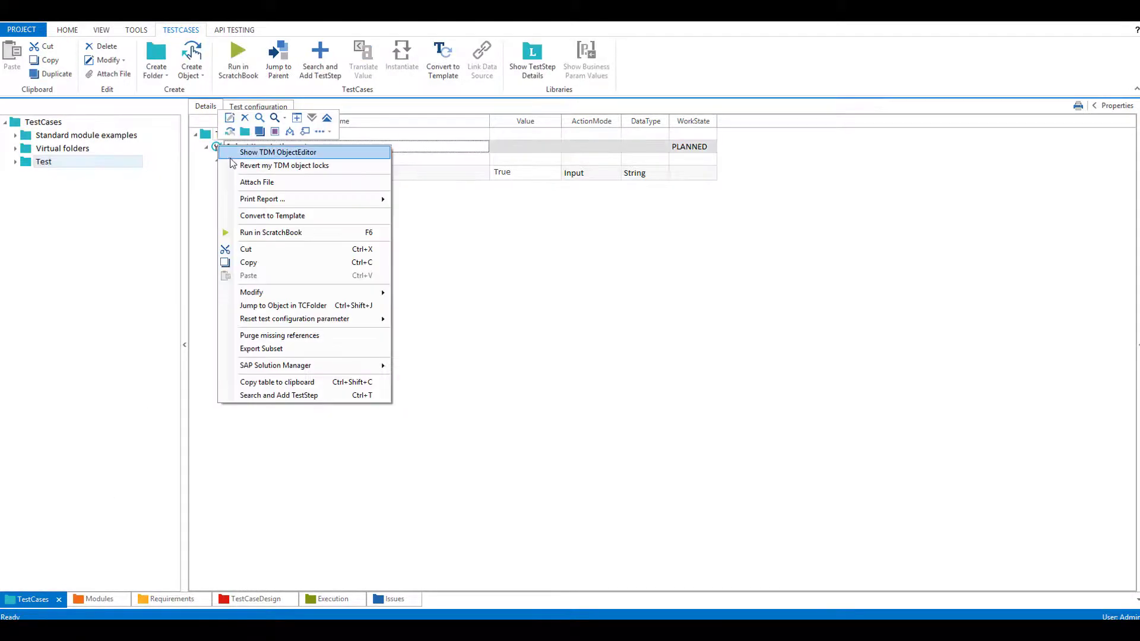
left_click(208, 152)
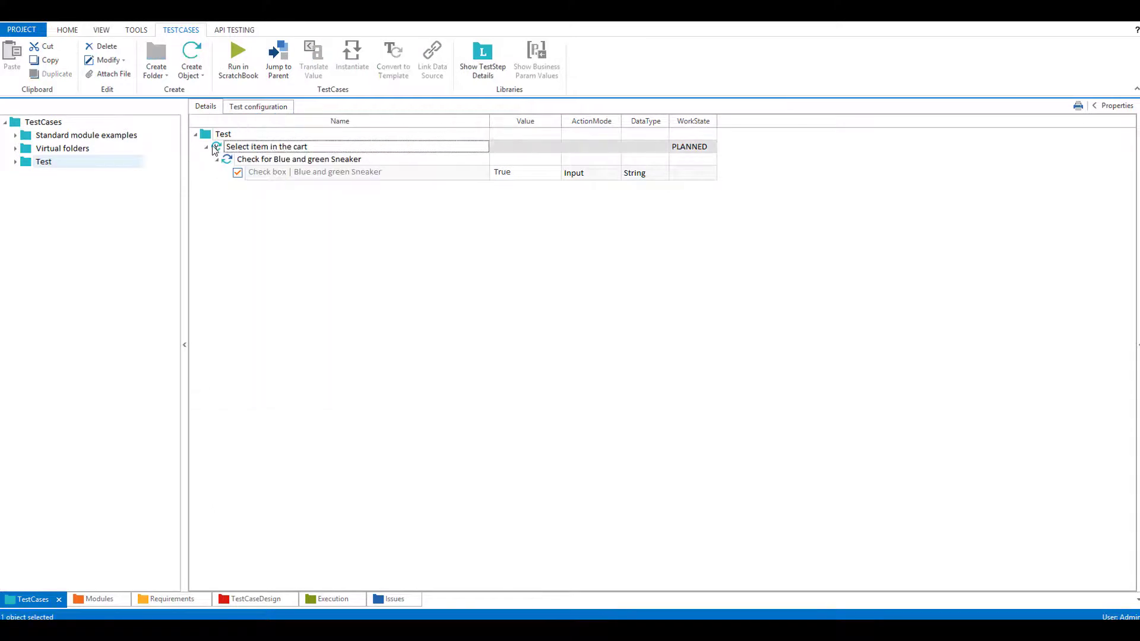
left_click(241, 53)
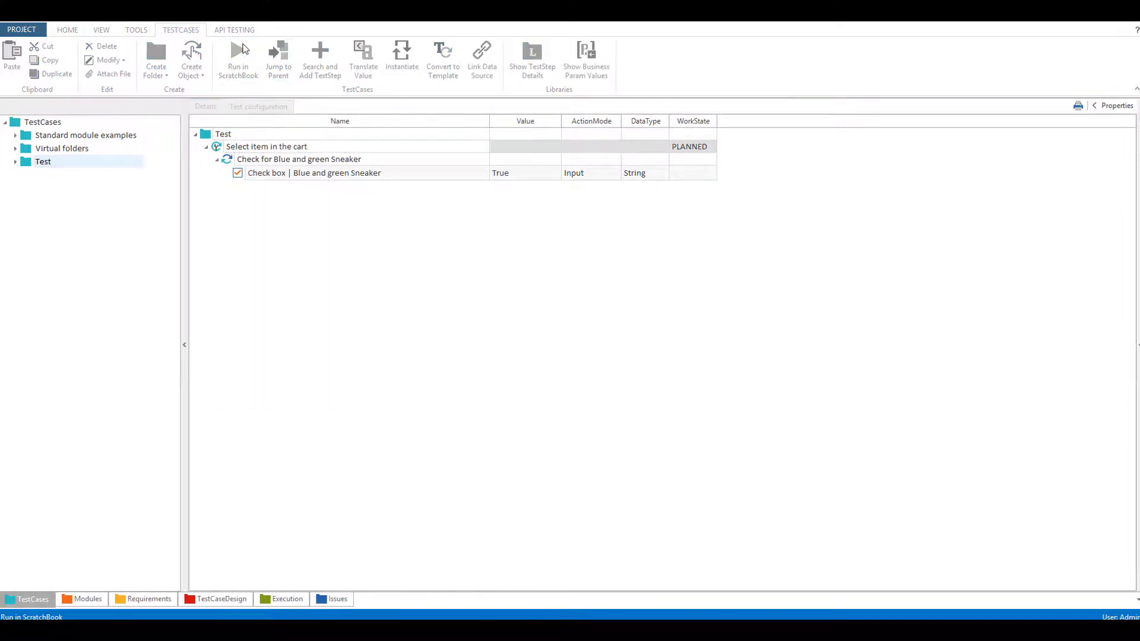